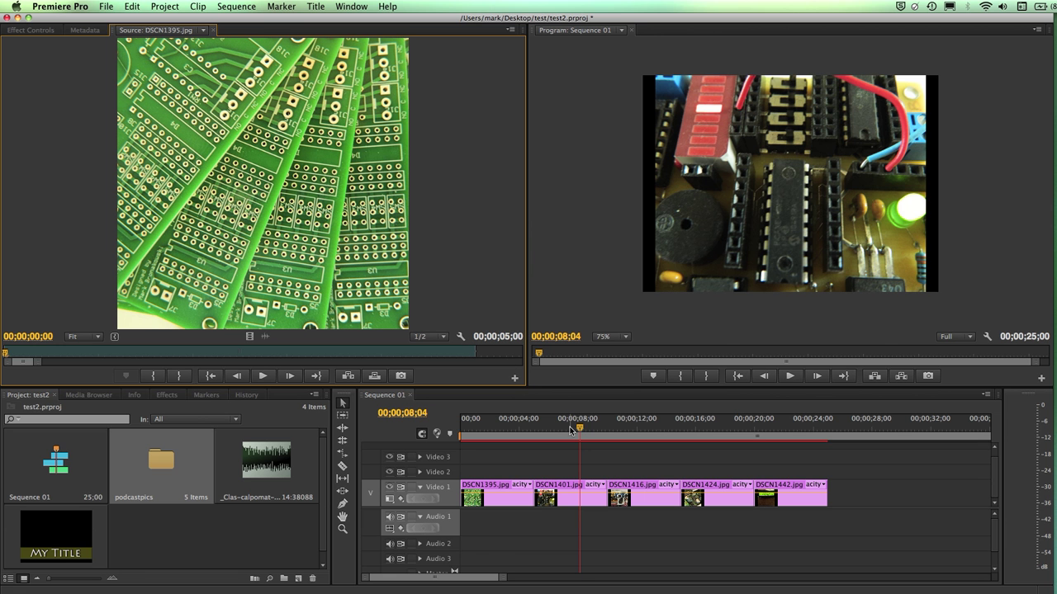
# Step: Scale DSCN1401.jpg past the frame edges and drag it upward so it fills the frame
pyautogui.moveTo(581, 430)
pyautogui.mouseDown()
pyautogui.moveTo(500, 429)
pyautogui.moveTo(595, 430)
pyautogui.moveTo(713, 449)
pyautogui.moveTo(790, 431)
pyautogui.moveTo(460, 437)
pyautogui.moveTo(617, 433)
pyautogui.moveTo(593, 441)
pyautogui.mouseUp()
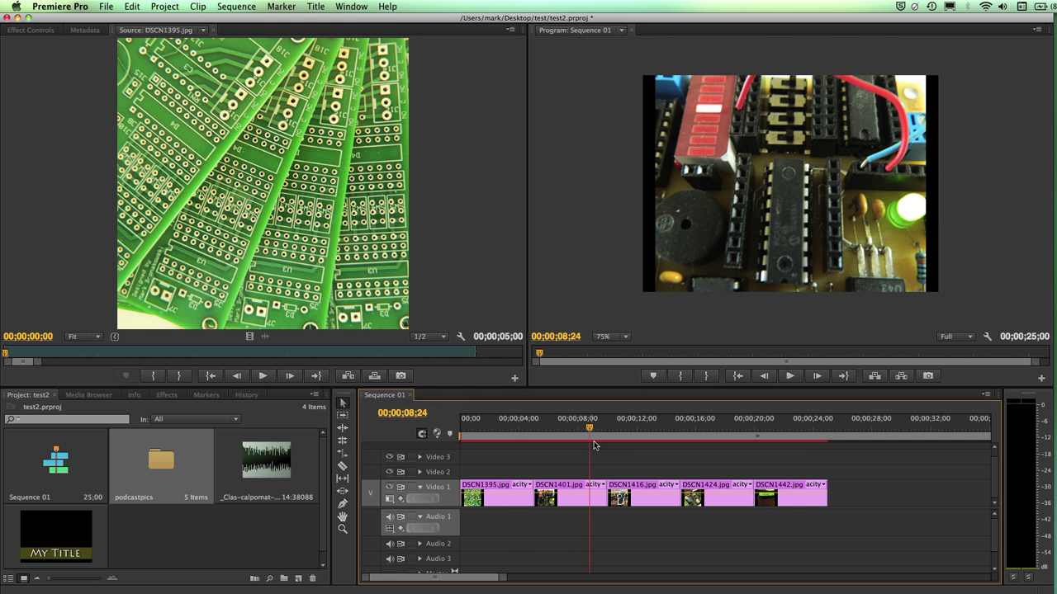
pyautogui.click(785, 183)
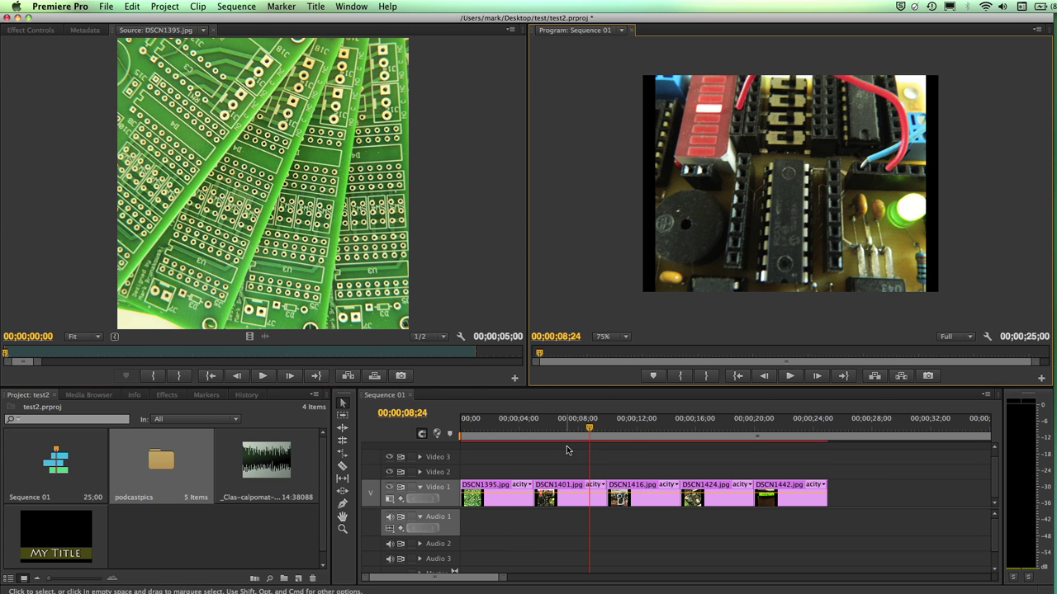
pyautogui.click(569, 496)
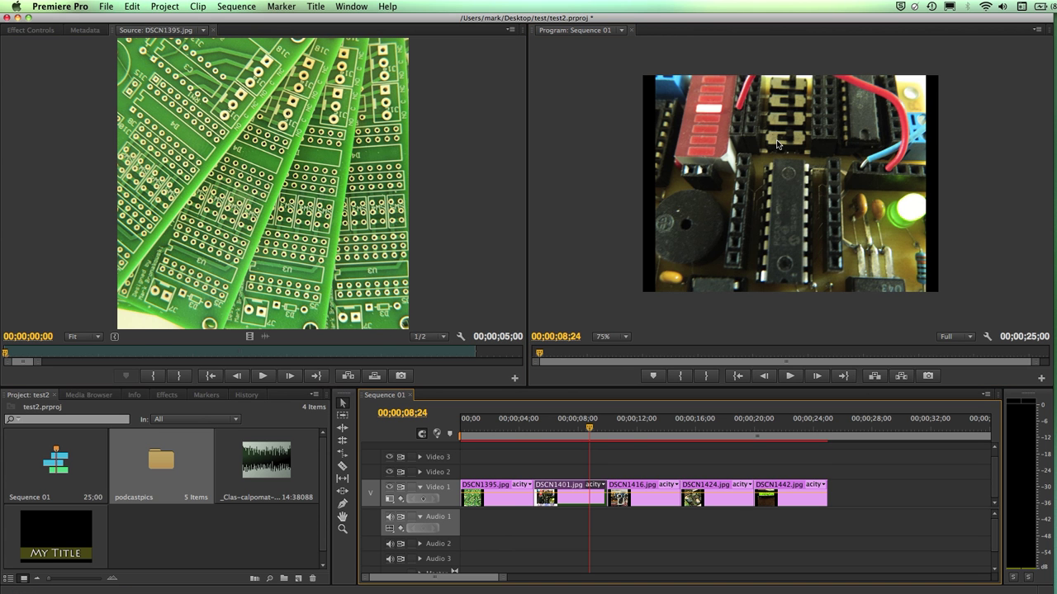
pyautogui.click(774, 157)
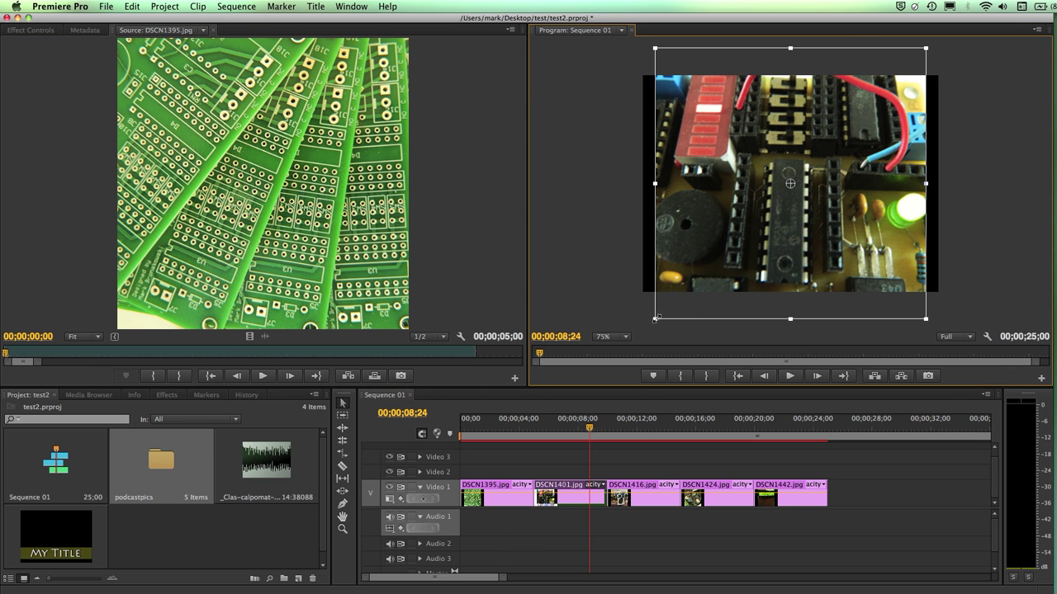
pyautogui.moveTo(656, 318); pyautogui.dragTo(621, 337)
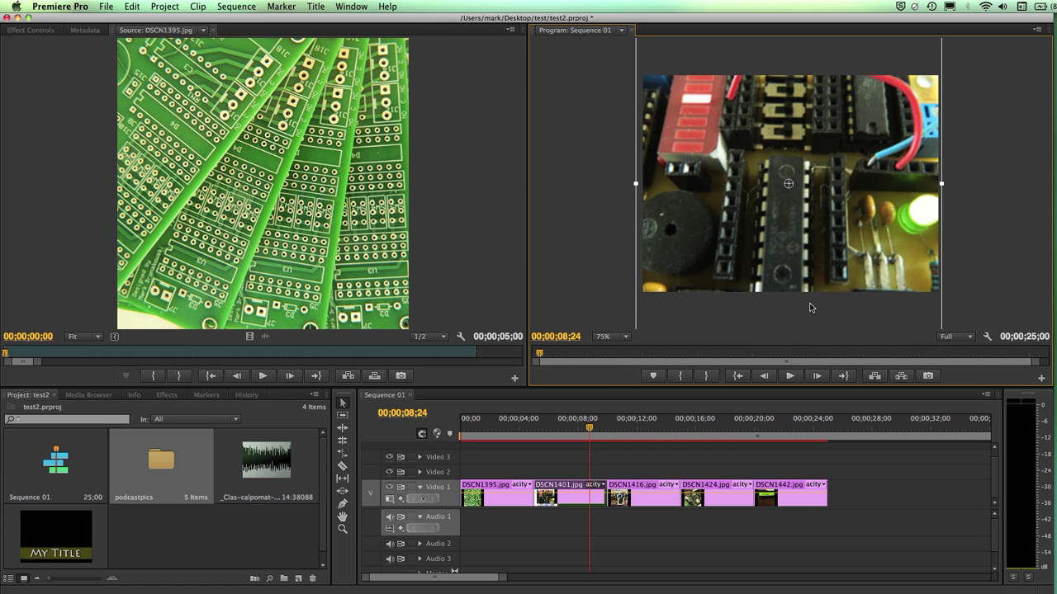
pyautogui.moveTo(833, 269); pyautogui.dragTo(834, 239)
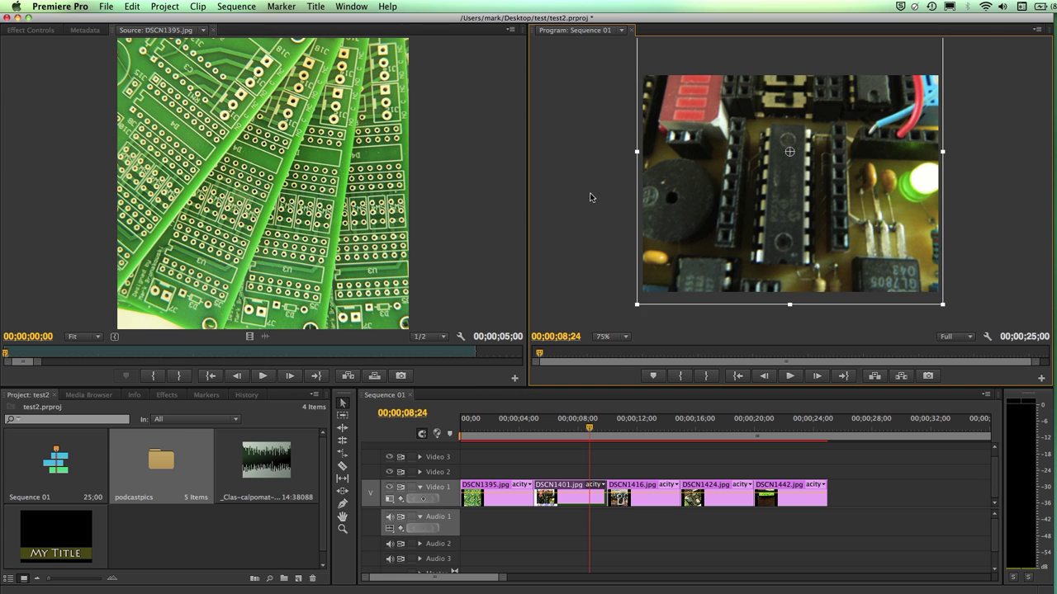
pyautogui.click(584, 427)
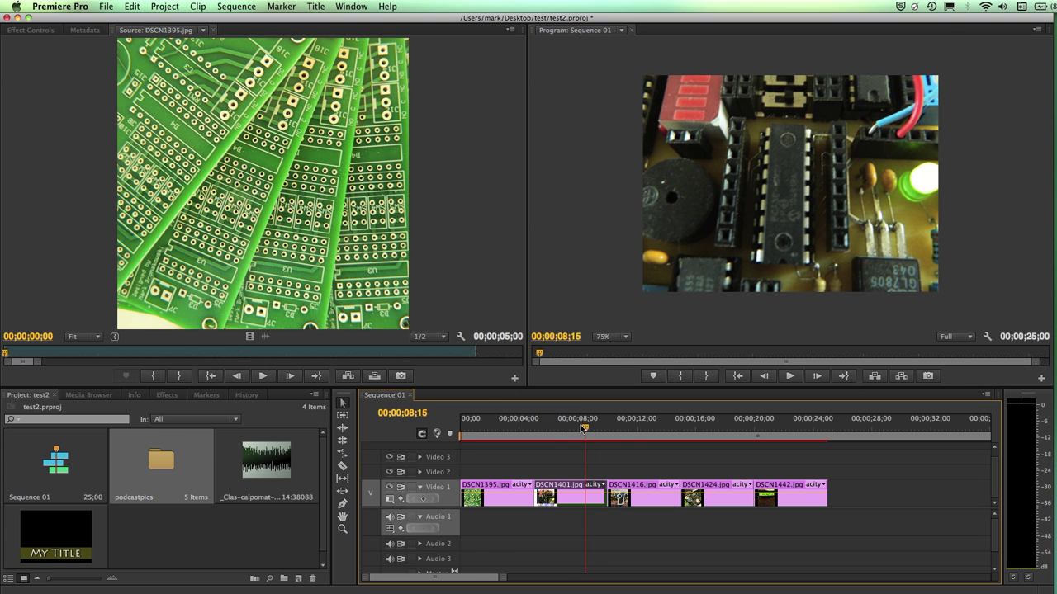
# Step: Scrub back to DSCN1401.jpg's start and show its Motion values: Position 358.5, 169.3, Scale 112.9
pyautogui.moveTo(583, 428)
pyautogui.mouseDown()
pyautogui.moveTo(542, 427)
pyautogui.moveTo(603, 428)
pyautogui.moveTo(543, 428)
pyautogui.moveTo(596, 438)
pyautogui.mouseUp()
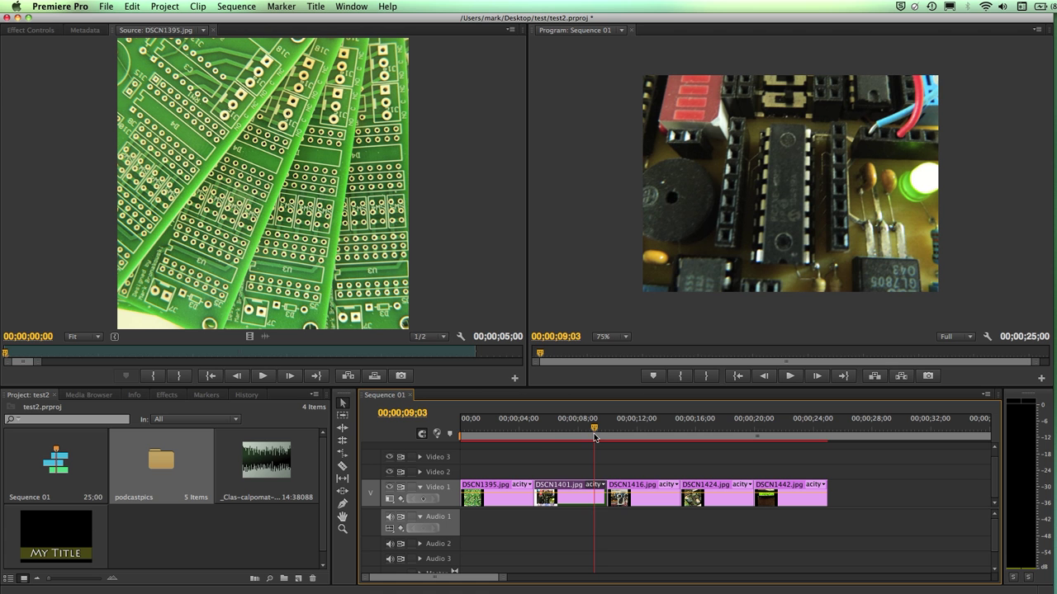
pyautogui.moveTo(595, 438); pyautogui.dragTo(570, 436)
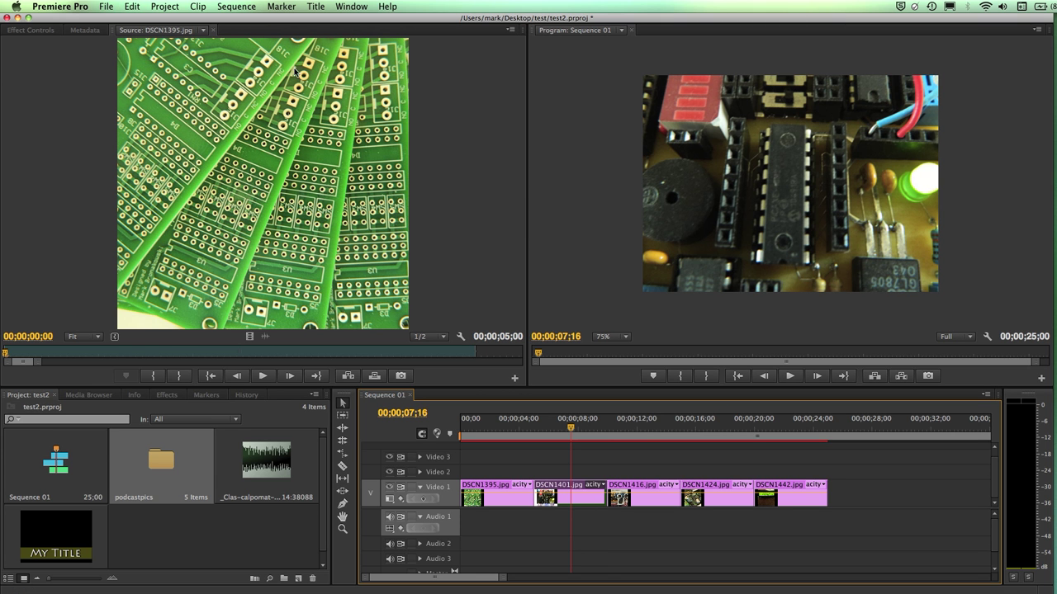
pyautogui.click(28, 30)
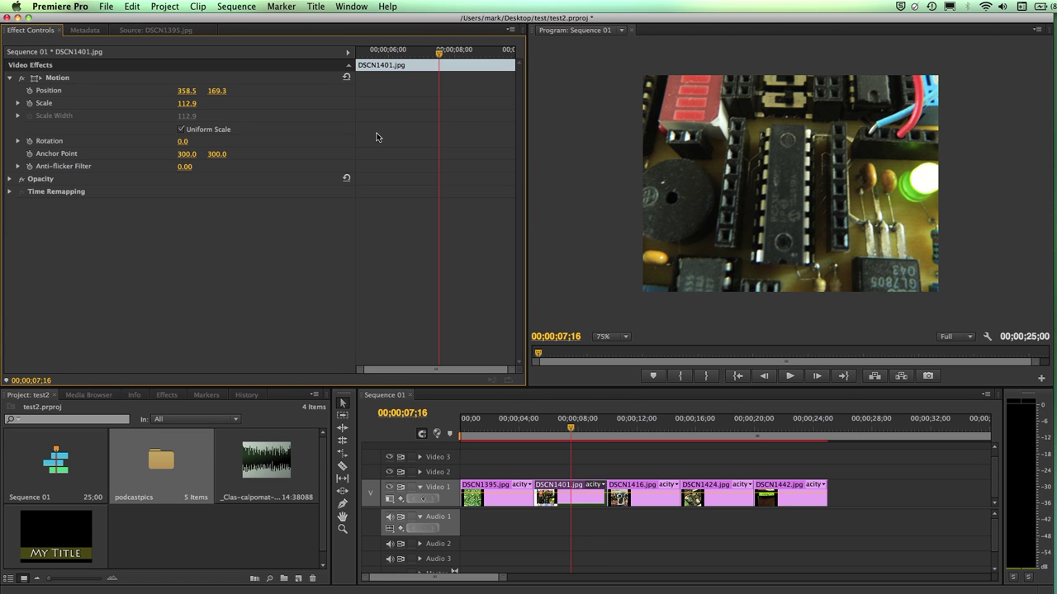
# Step: Add Position keyframes at 00;00;05;00 and 00;00;08;07, both holding 358.5, 169.3
pyautogui.moveTo(439, 53); pyautogui.dragTo(356, 60)
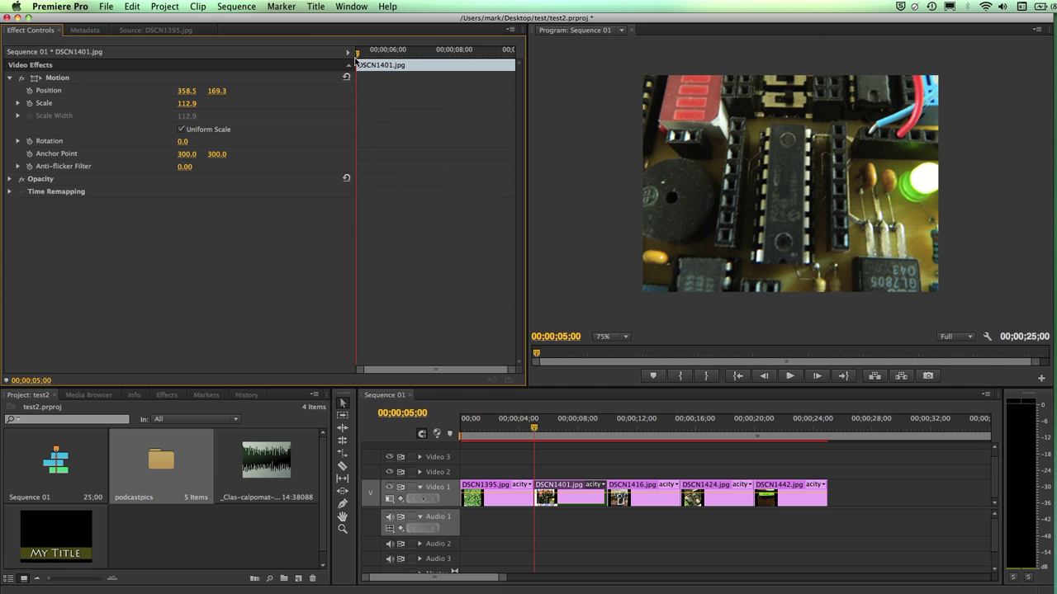
pyautogui.click(34, 80)
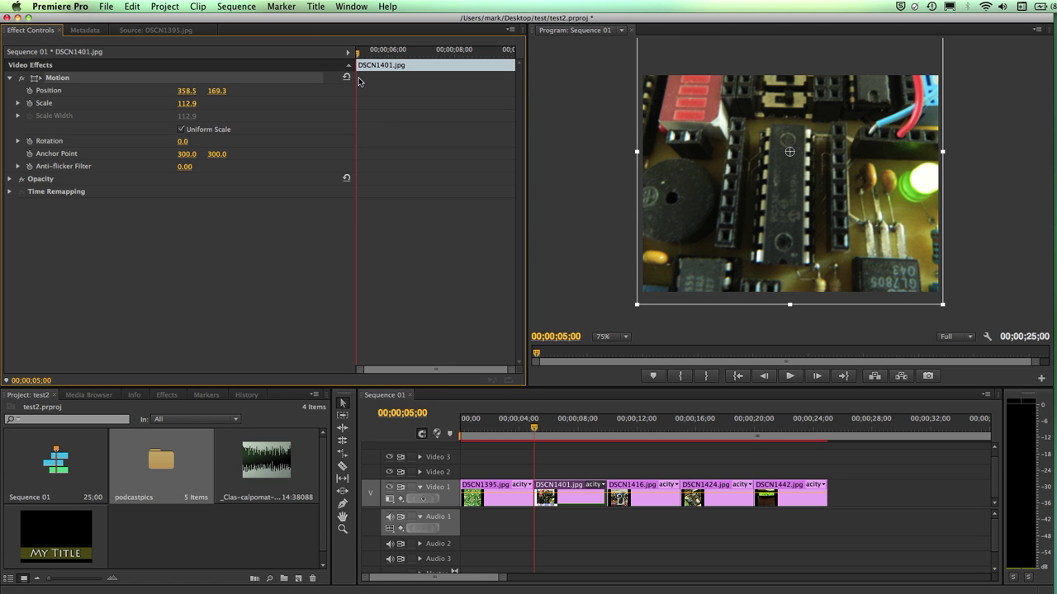
pyautogui.click(30, 92)
pyautogui.moveTo(357, 55); pyautogui.dragTo(463, 142)
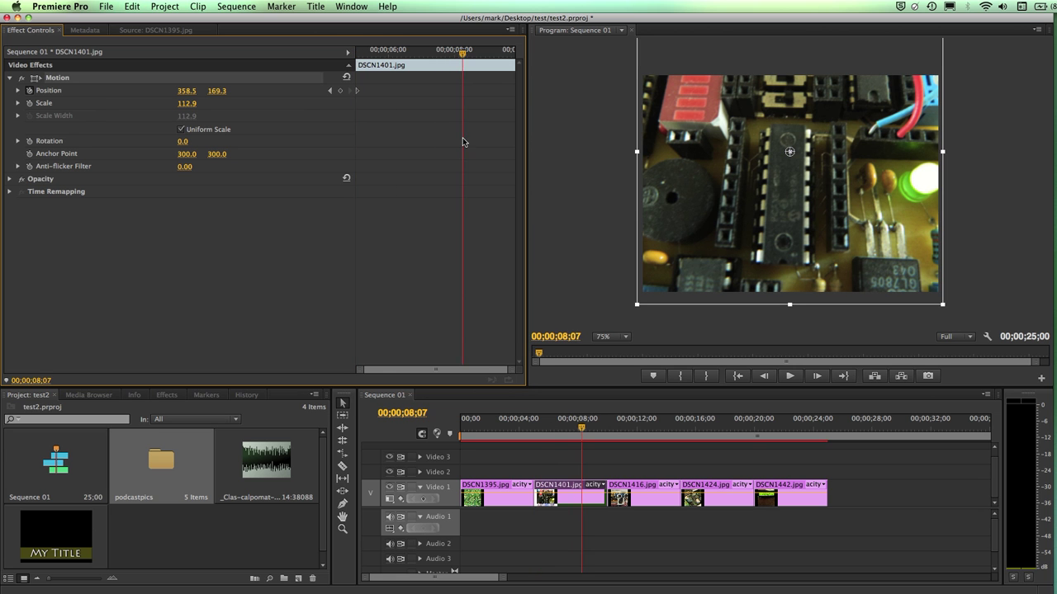
pyautogui.click(339, 92)
# Step: Lower the photo for the end position, preview it, and move that Position keyframe to about 07;20
pyautogui.moveTo(791, 175); pyautogui.dragTo(793, 205)
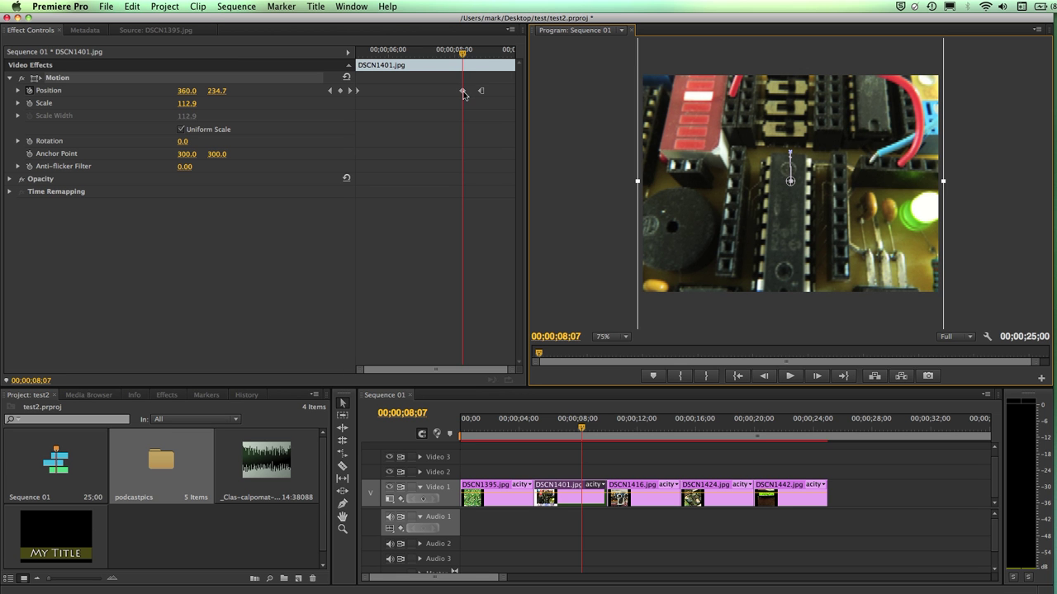
pyautogui.moveTo(463, 53); pyautogui.dragTo(359, 66)
pyautogui.moveTo(534, 425); pyautogui.dragTo(573, 436)
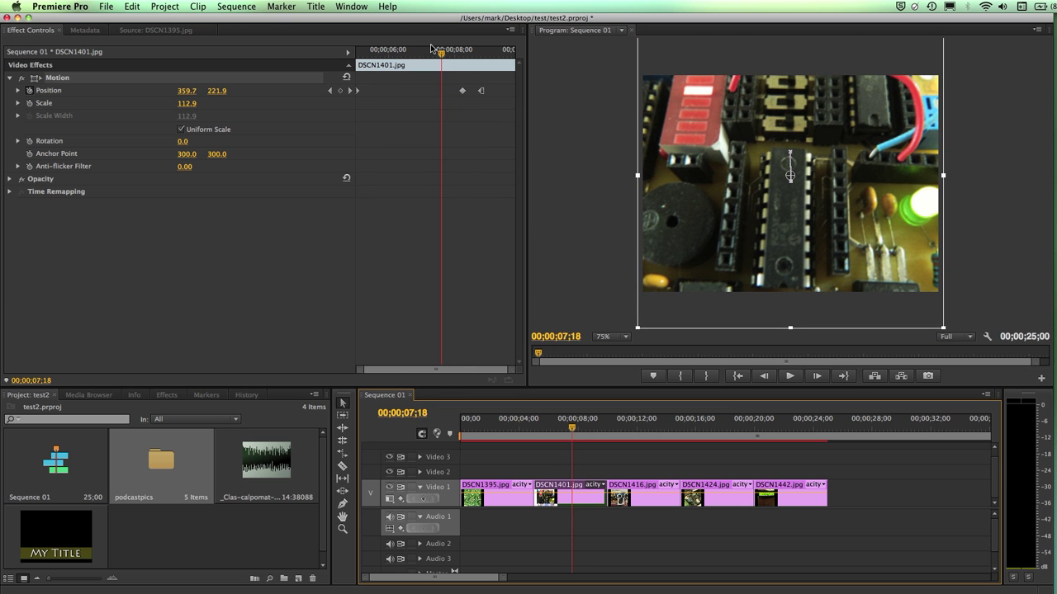
pyautogui.moveTo(442, 53)
pyautogui.mouseDown()
pyautogui.moveTo(380, 54)
pyautogui.moveTo(474, 54)
pyautogui.moveTo(426, 64)
pyautogui.moveTo(463, 63)
pyautogui.moveTo(454, 65)
pyautogui.mouseUp()
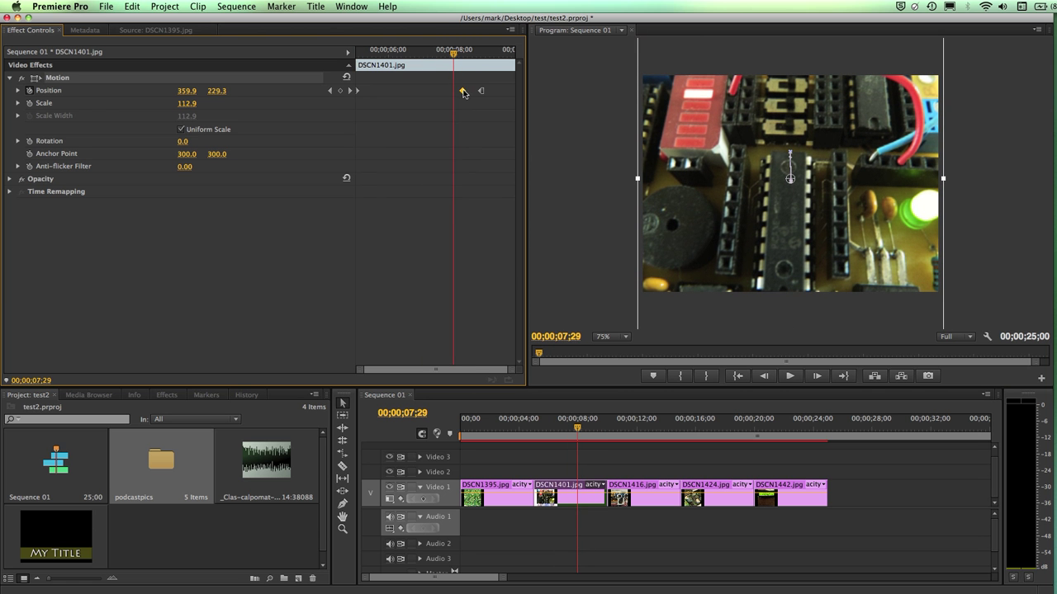
pyautogui.moveTo(463, 91); pyautogui.dragTo(431, 91)
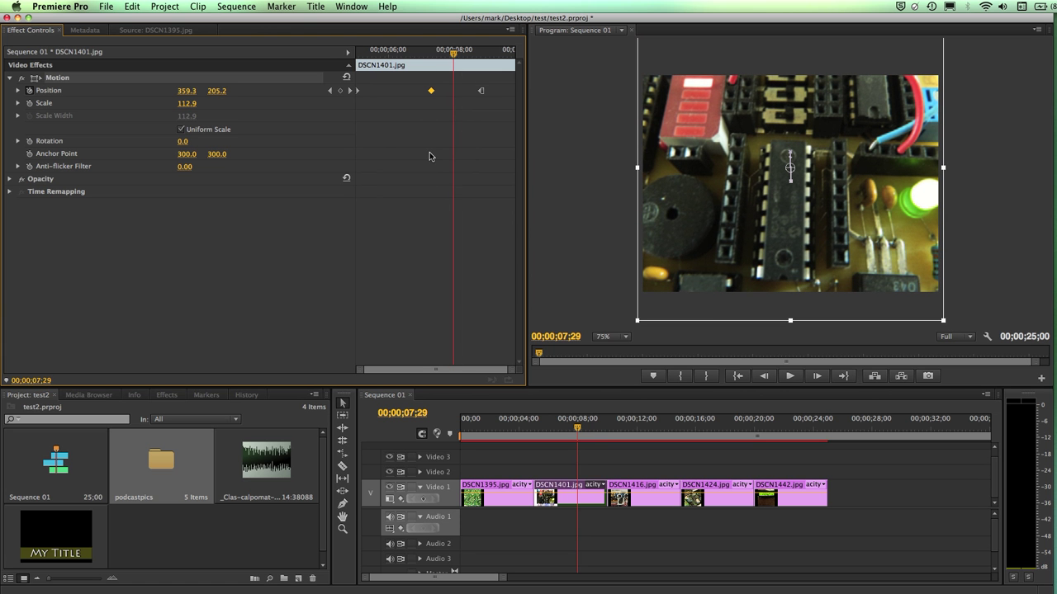
# Step: Add a Position keyframe here and step between the keyframes at 05;00 and 07;08
pyautogui.click(339, 91)
pyautogui.click(331, 91)
pyautogui.click(331, 90)
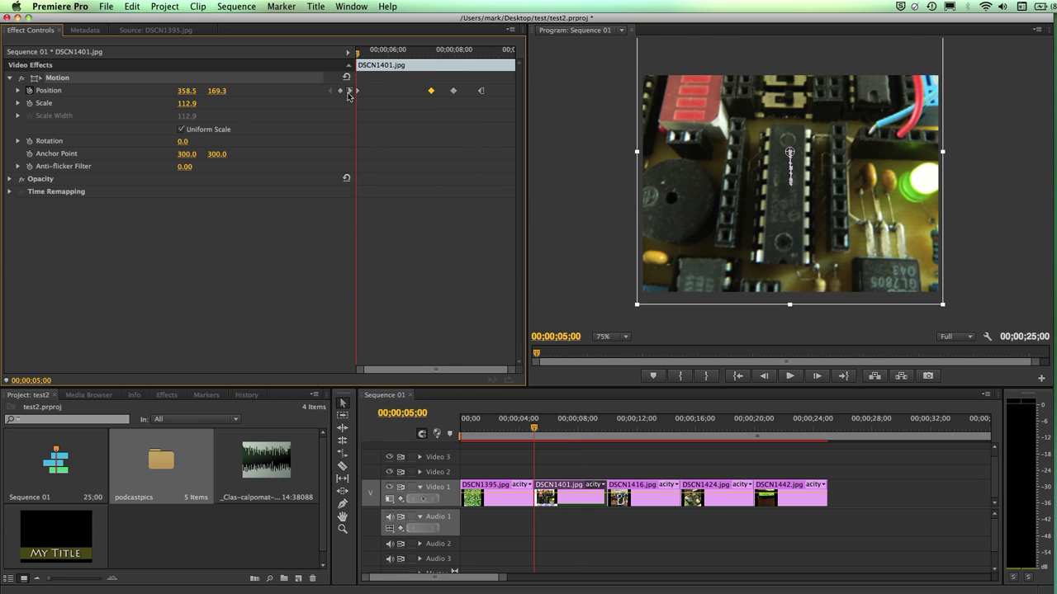
pyautogui.click(349, 91)
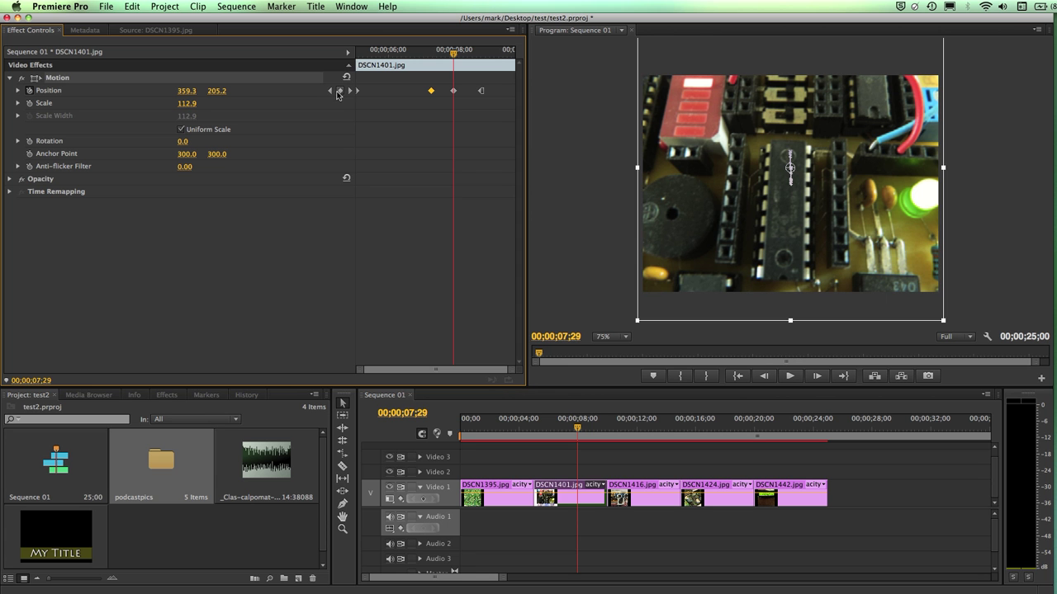
# Step: Remove the Position keyframe at 07;29 and drag the end keyframe to just after 07;29
pyautogui.click(331, 91)
pyautogui.click(331, 92)
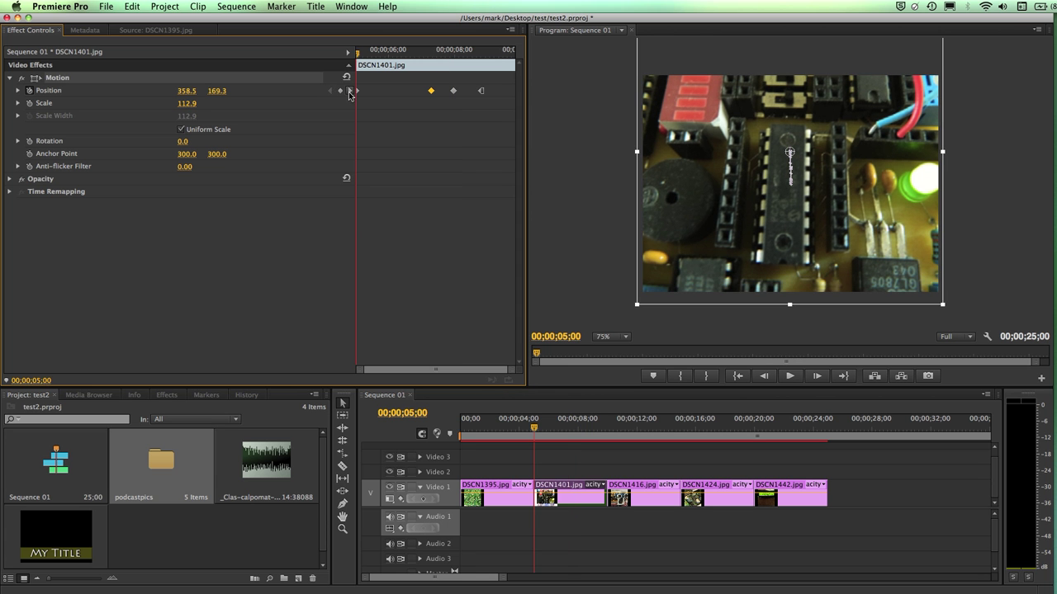
pyautogui.click(350, 91)
pyautogui.click(350, 91)
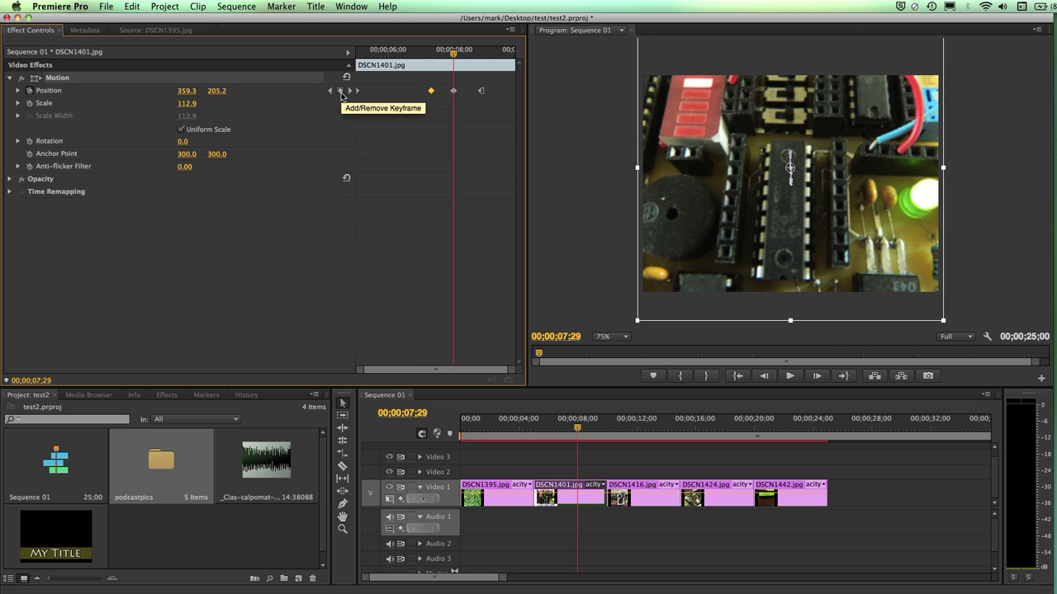
pyautogui.click(340, 93)
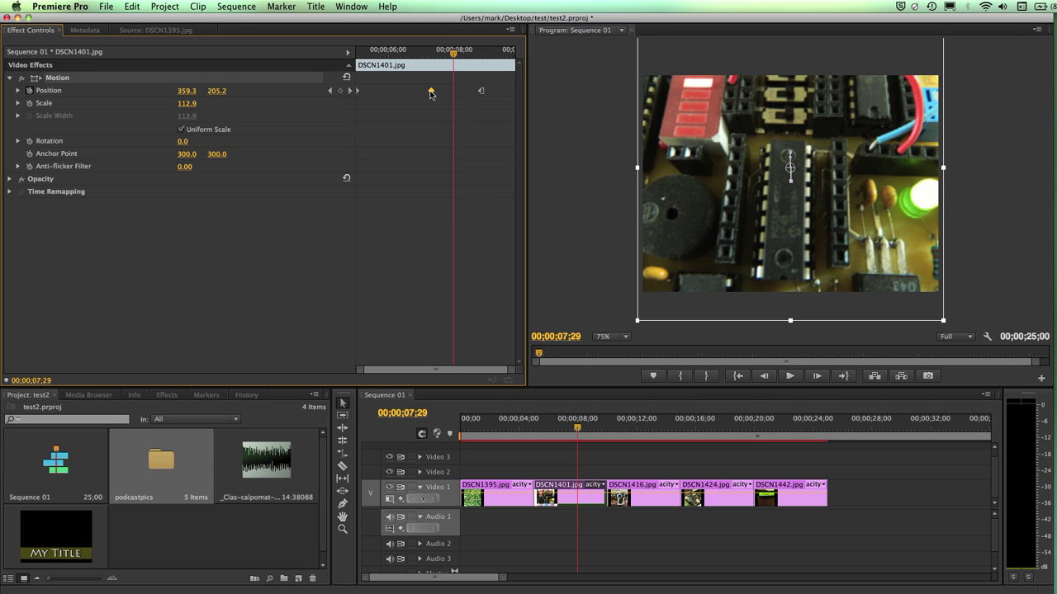
pyautogui.moveTo(431, 90); pyautogui.dragTo(463, 90)
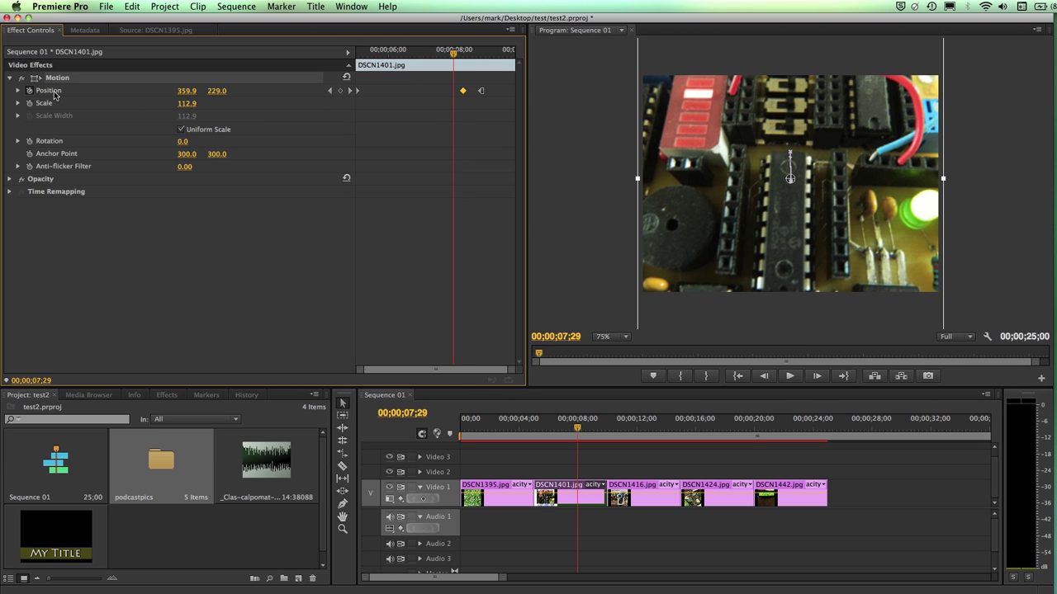
# Step: Return to the 08;07 Position keyframe and start a Scale keyframe there at 112.9
pyautogui.click(454, 54)
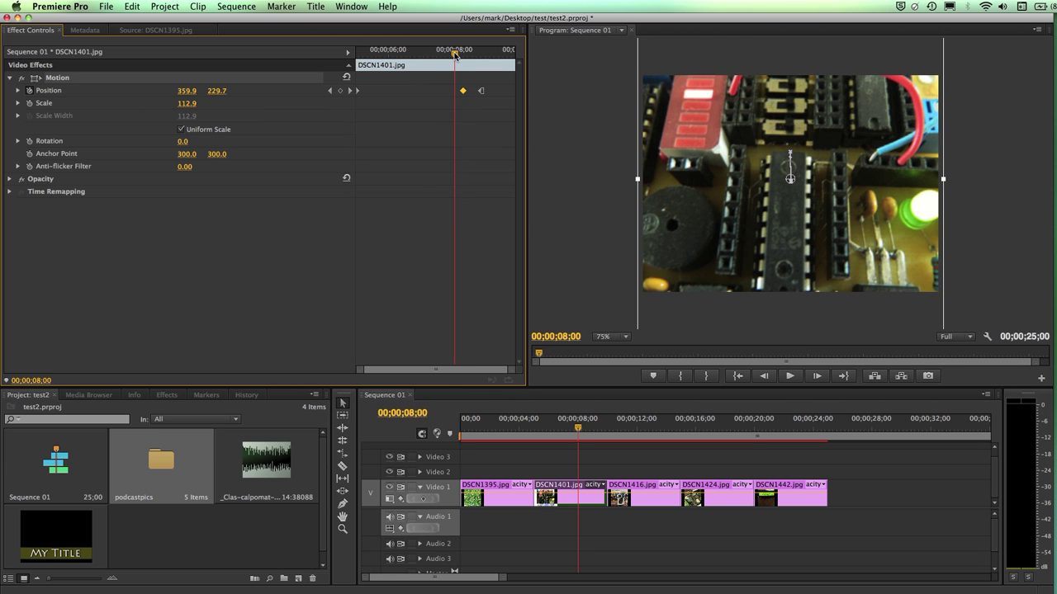
pyautogui.moveTo(455, 54); pyautogui.dragTo(464, 54)
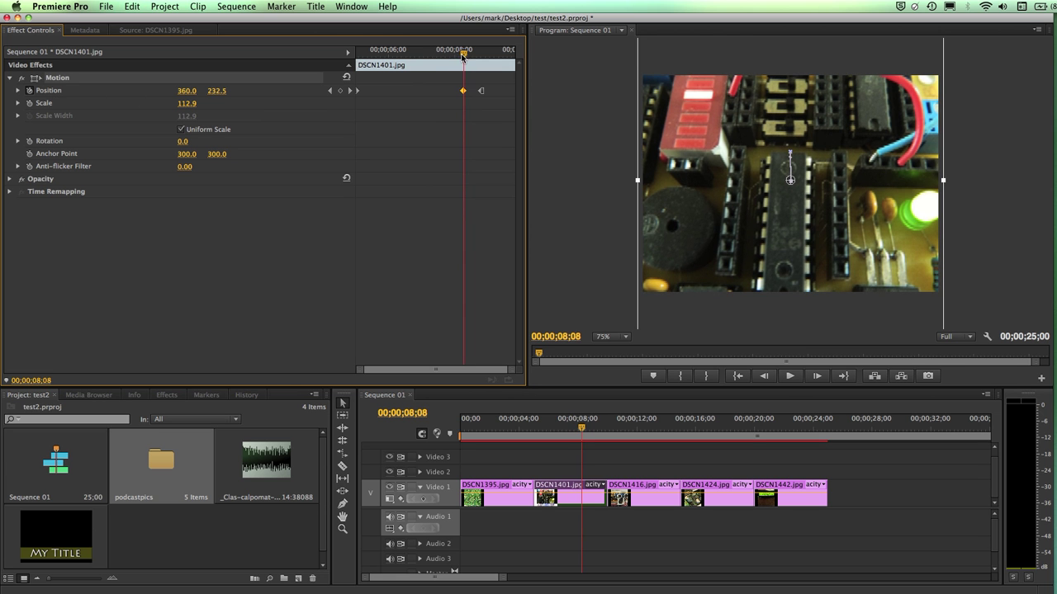
pyautogui.click(329, 91)
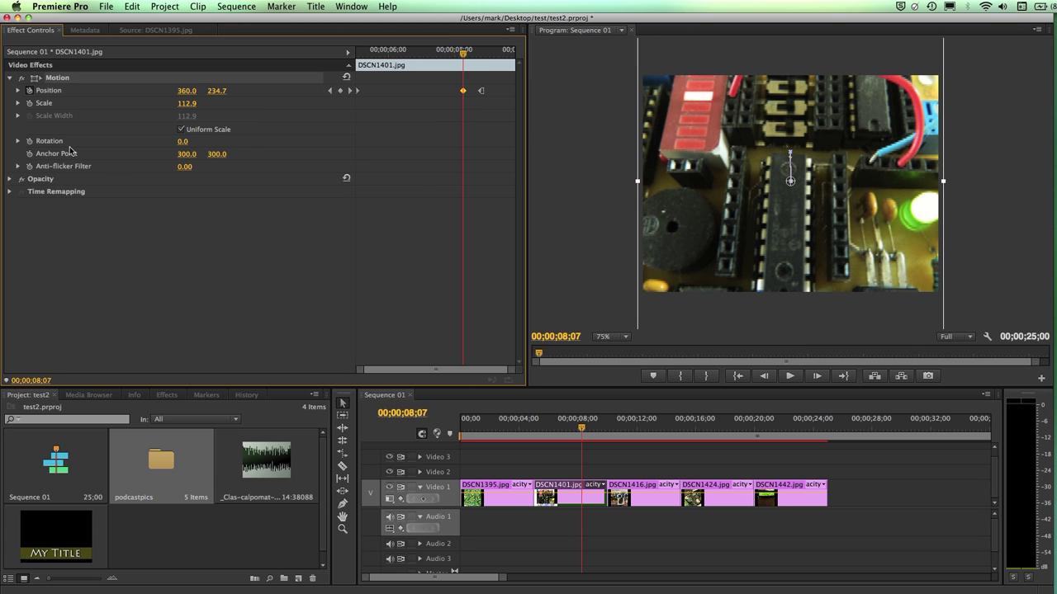
pyautogui.click(30, 104)
# Step: Add a Scale keyframe near the clip end, enlarge the photo to about 131, and preview
pyautogui.moveTo(463, 54); pyautogui.dragTo(516, 63)
pyautogui.click(340, 103)
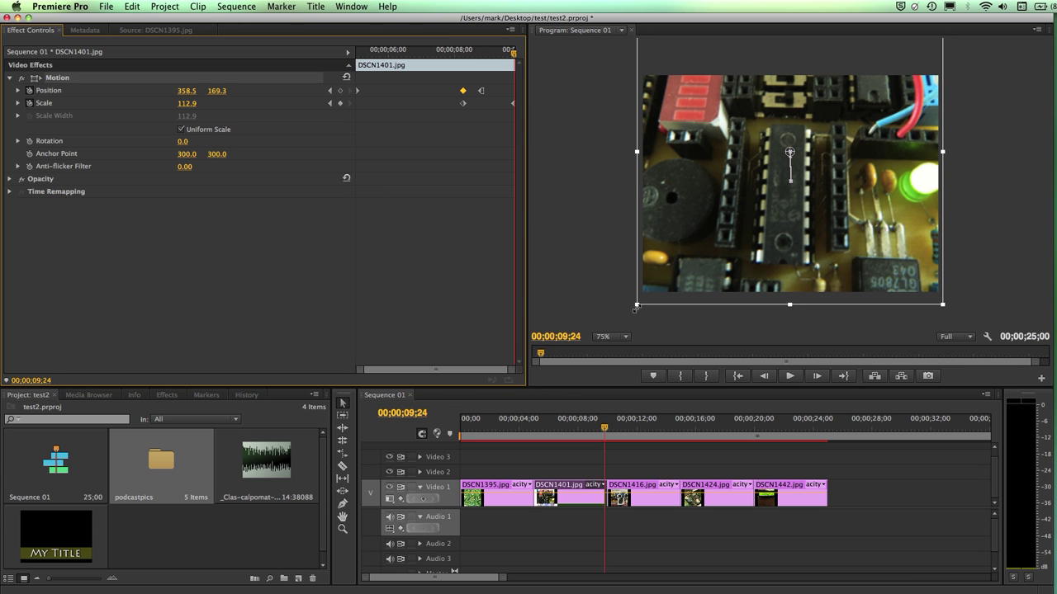
pyautogui.moveTo(635, 305); pyautogui.dragTo(613, 329)
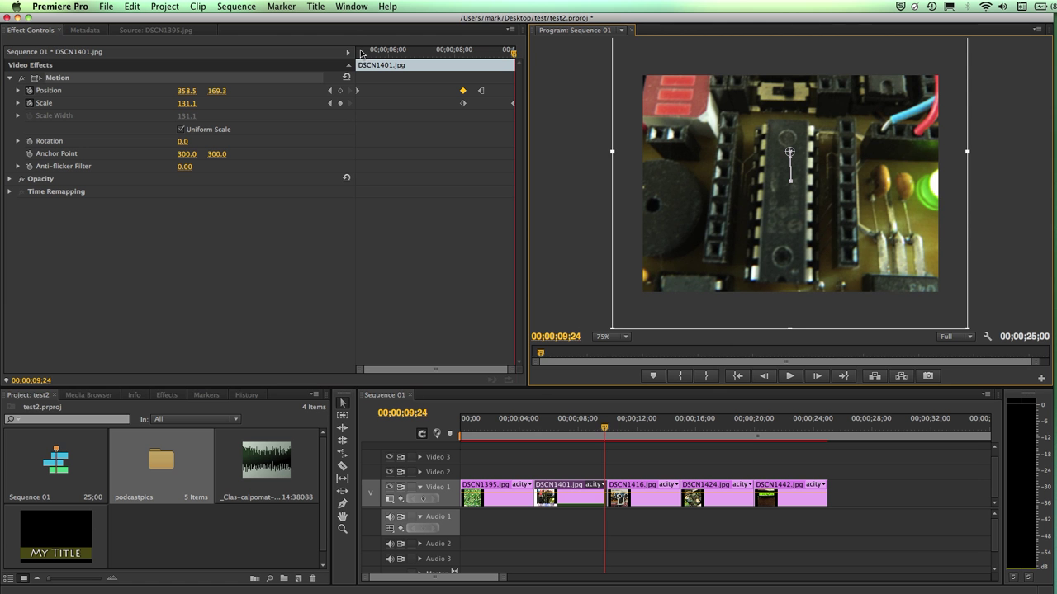
pyautogui.moveTo(360, 53); pyautogui.dragTo(411, 116)
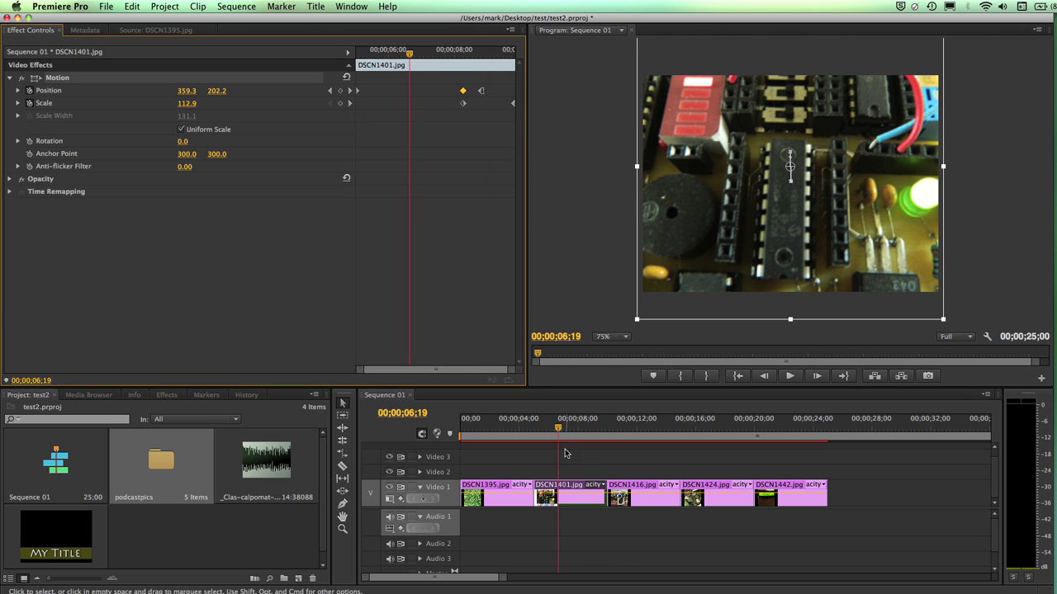
pyautogui.moveTo(560, 431)
pyautogui.mouseDown()
pyautogui.moveTo(541, 432)
pyautogui.moveTo(608, 432)
pyautogui.moveTo(580, 431)
pyautogui.mouseUp()
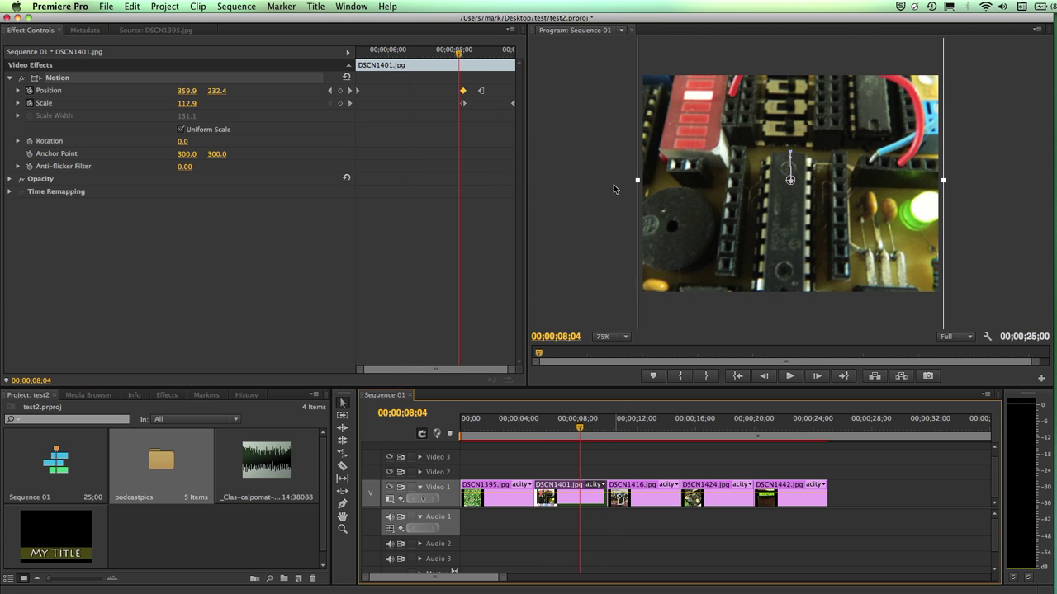